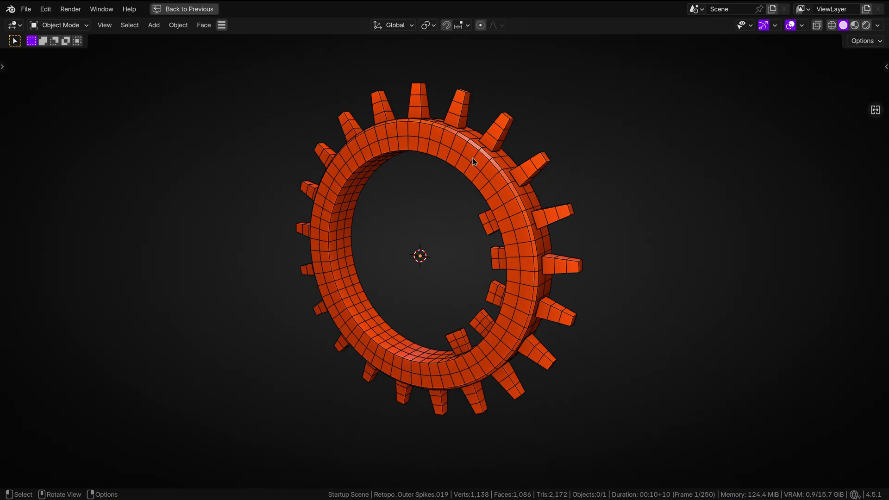
# Select the Retopo_Outer Spikes.019 gear ring object
pyautogui.click(472, 157)
pyautogui.click(644, 155)
pyautogui.click(424, 135)
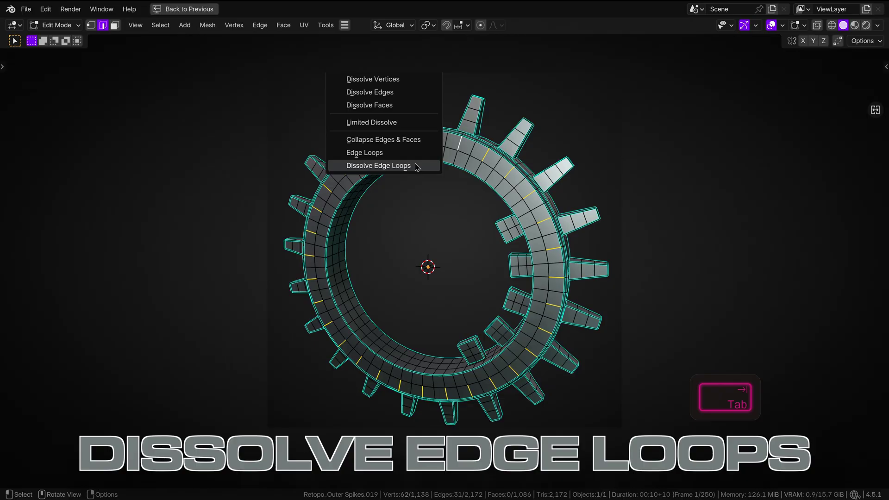
pyautogui.click(415, 163)
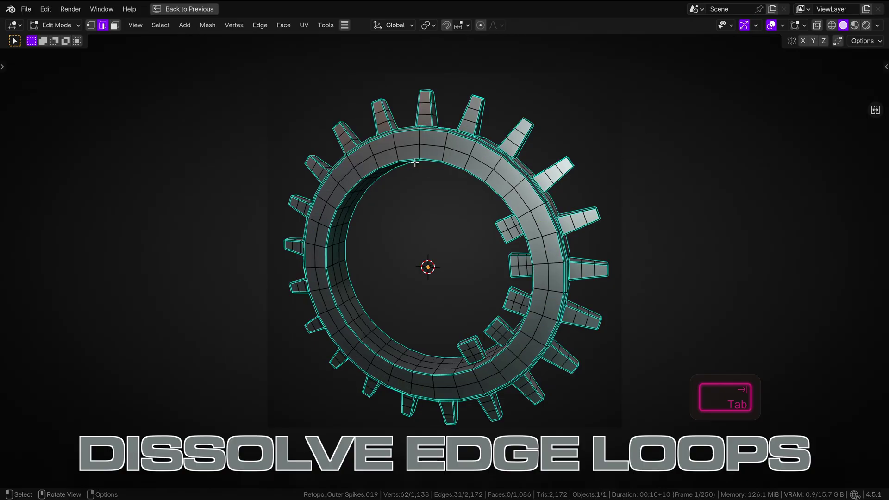
pyautogui.click(414, 163)
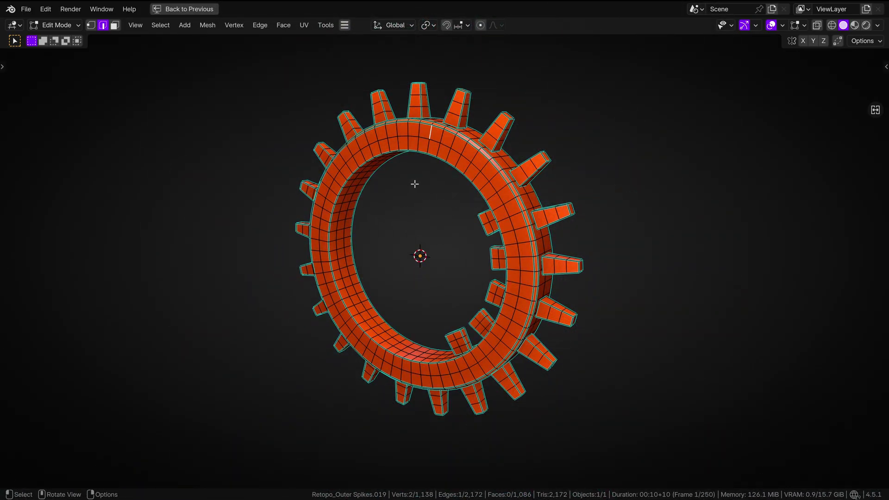
pyautogui.click(160, 25)
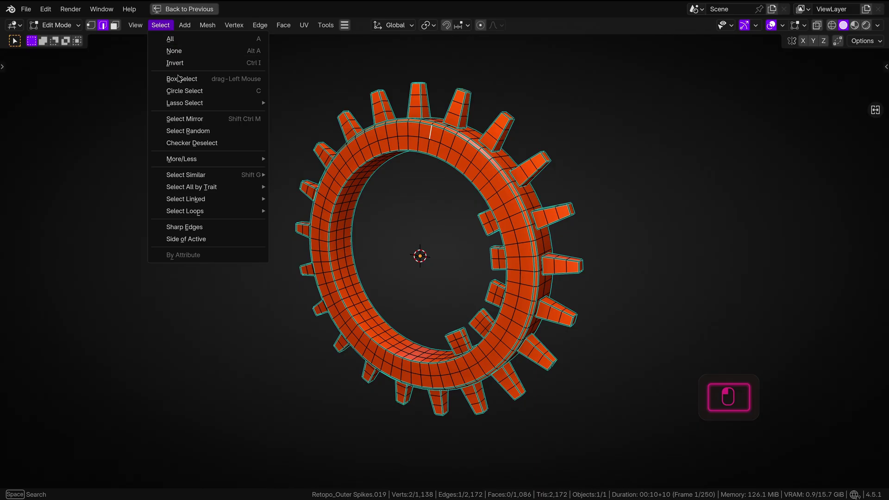
pyautogui.moveTo(218, 212)
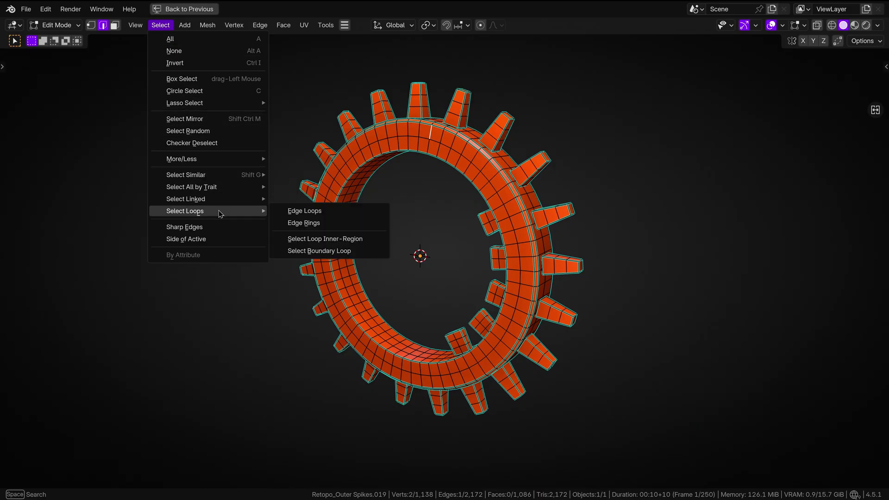
pyautogui.click(322, 212)
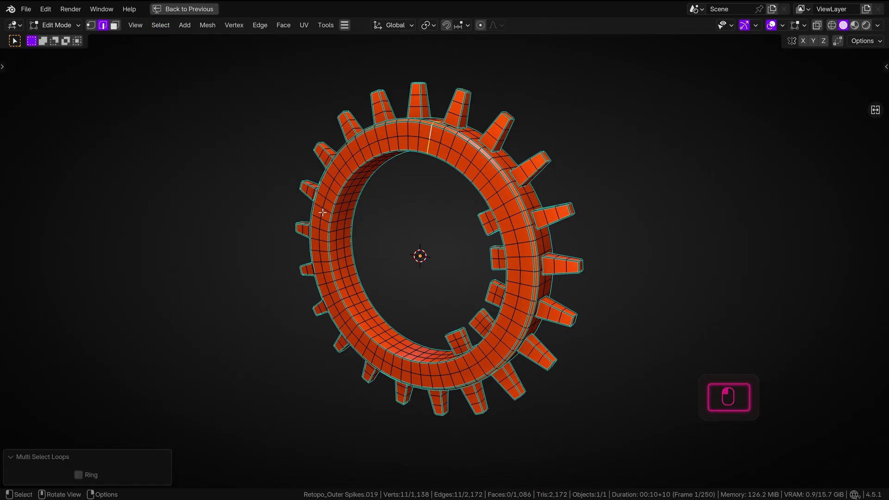
pyautogui.press('x')
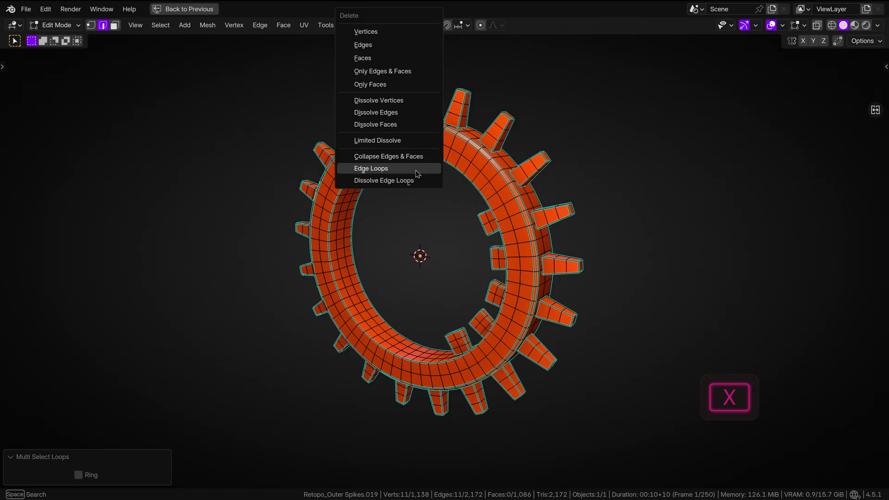
pyautogui.click(415, 168)
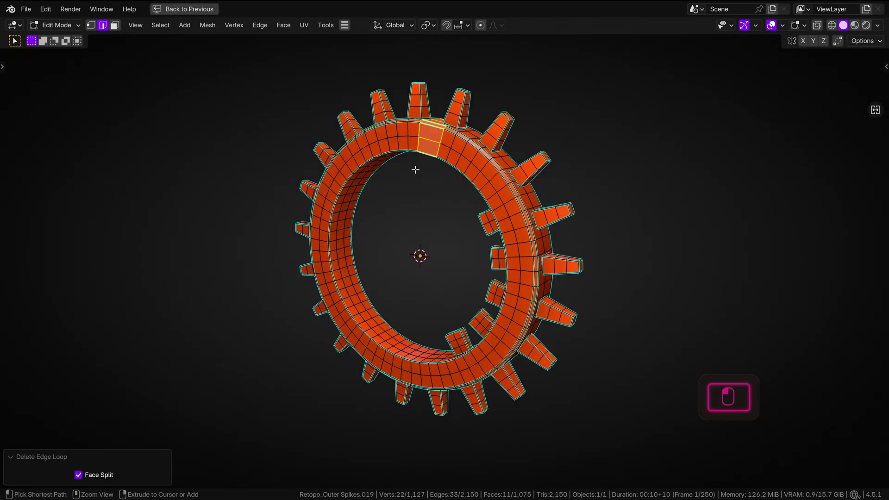
pyautogui.hotkey('ctrl', 'z')
pyautogui.click(432, 133)
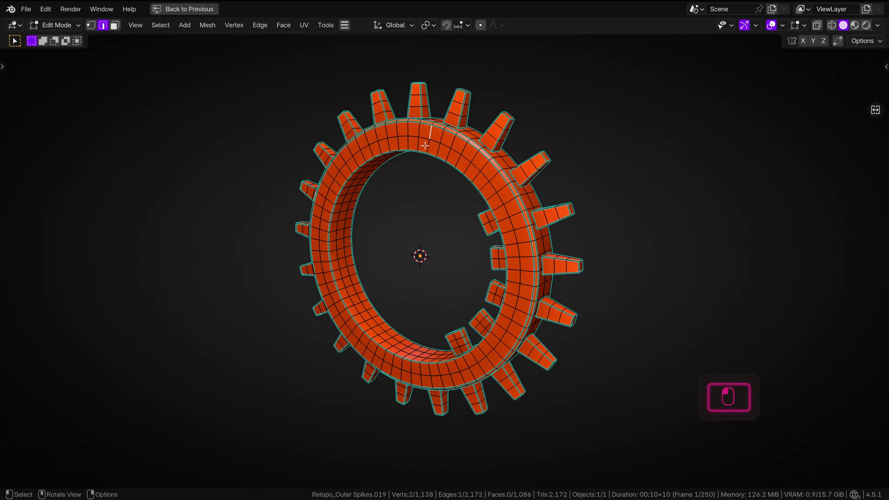
pyautogui.press('x')
pyautogui.click(423, 168)
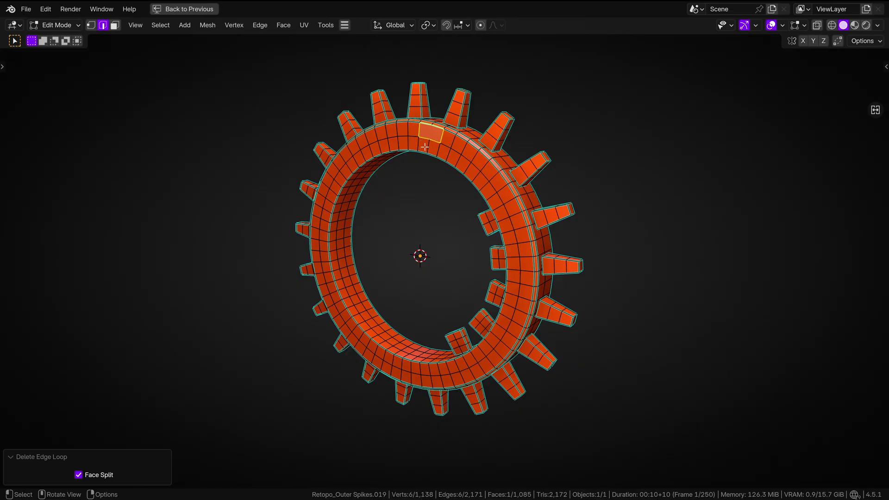
pyautogui.press('x')
pyautogui.click(617, 179)
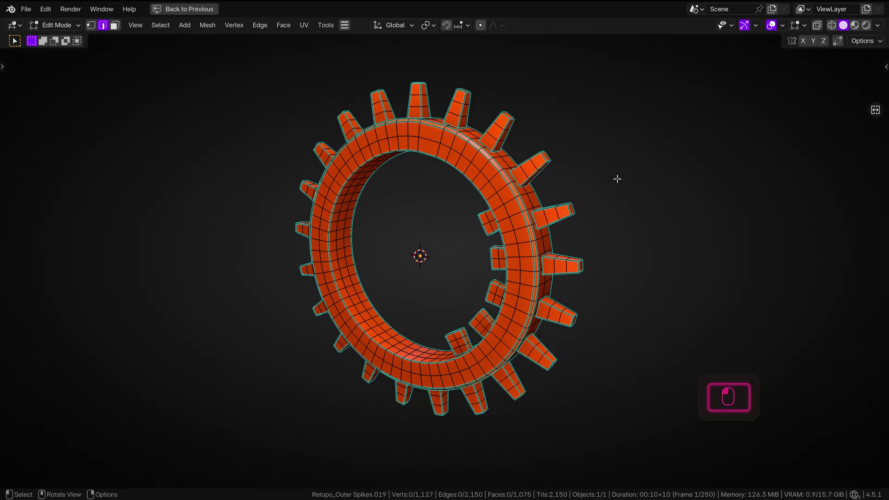
pyautogui.hotkey('ctrl', 'z')
pyautogui.click(299, 59)
# Test dissolving a ring loop, undo it, then repeat a two-edge selection pattern around the ring
pyautogui.click(260, 25)
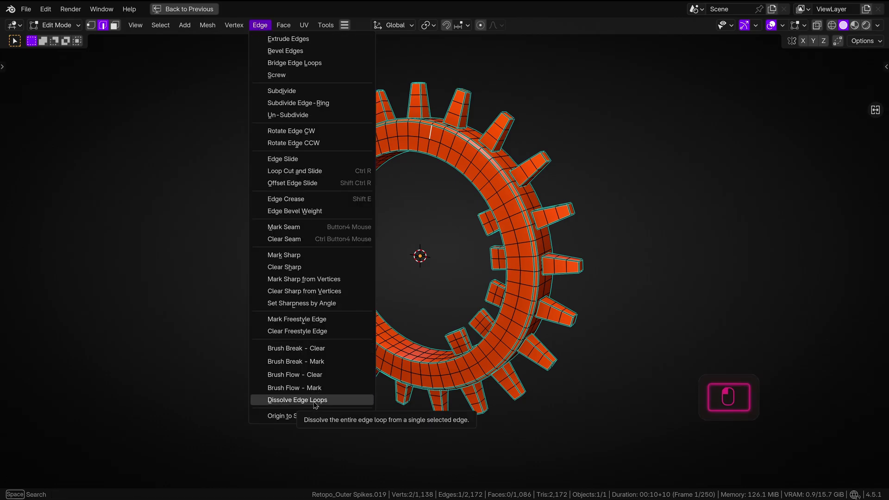
pyautogui.click(314, 401)
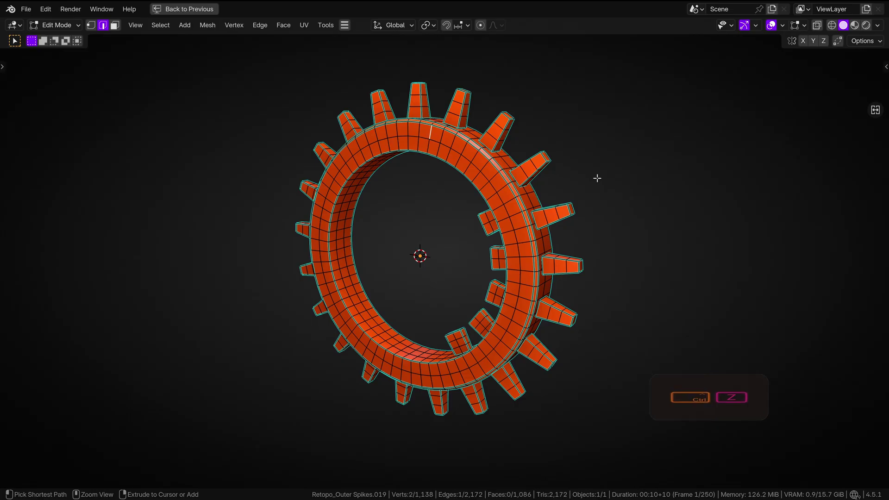
pyautogui.hotkey('ctrl', 'z')
pyautogui.moveTo(492, 174); pyautogui.dragTo(522, 184, button='middle')
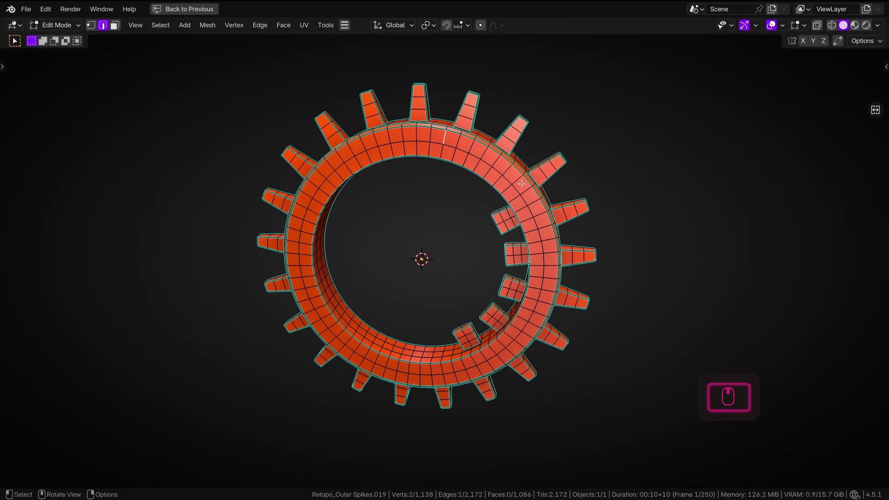
pyautogui.keyDown('shift'); pyautogui.click(417, 134); pyautogui.keyUp('shift')
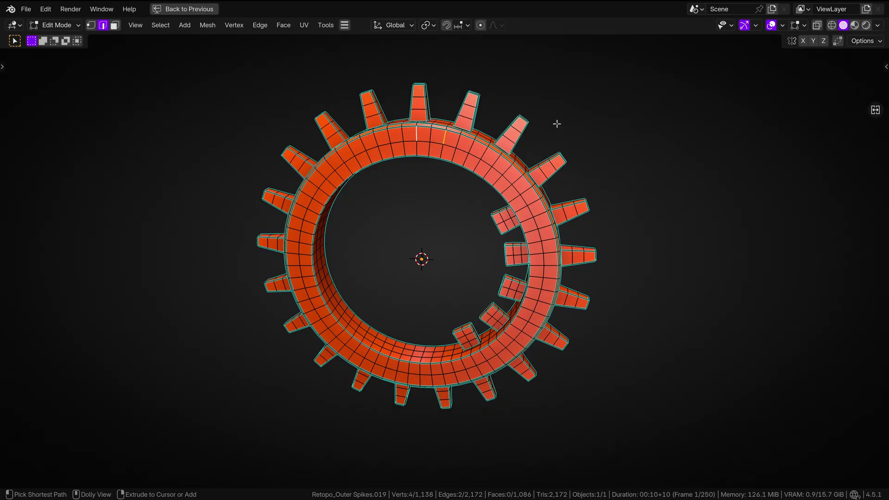
pyautogui.press('ctrl+shift+KP_Add')
pyautogui.press('ctrl+shift+KP_Add')
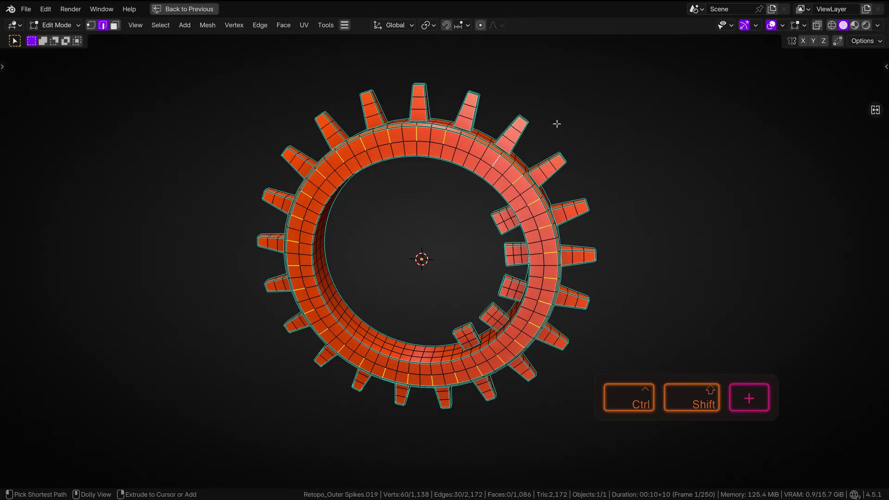
# Delete the patterned edge loops, then hide the ring in Object Mode, leaving only spikes
pyautogui.moveTo(557, 124); pyautogui.dragTo(526, 148, button='middle')
pyautogui.press('x')
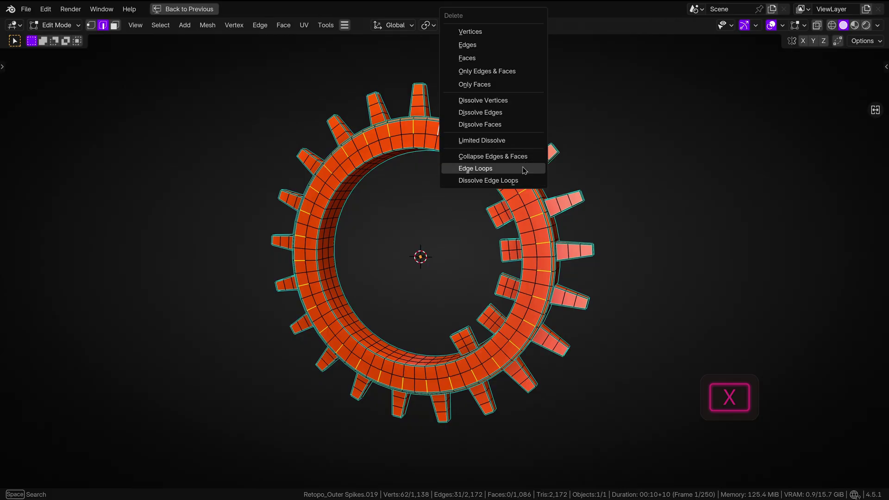
pyautogui.click(523, 166)
pyautogui.press('ctrl+shift+KP_Add')
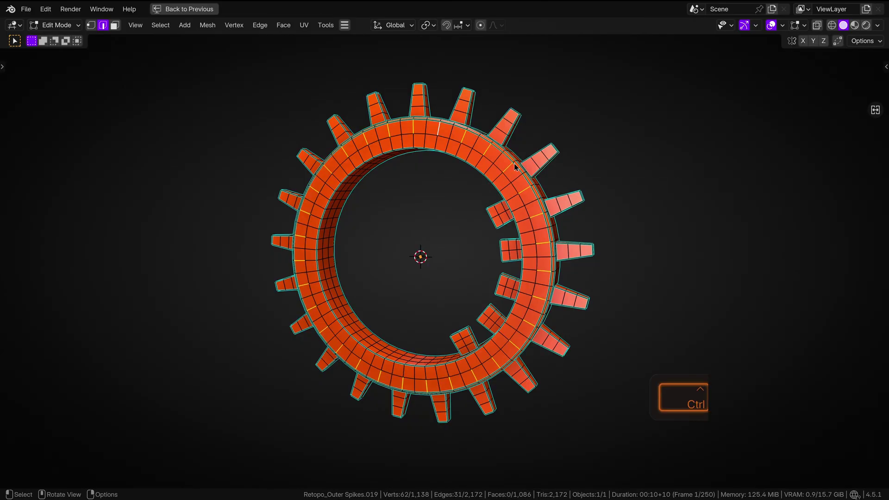
pyautogui.press('x')
pyautogui.click(522, 176)
pyautogui.moveTo(524, 190); pyautogui.dragTo(595, 214, button='middle')
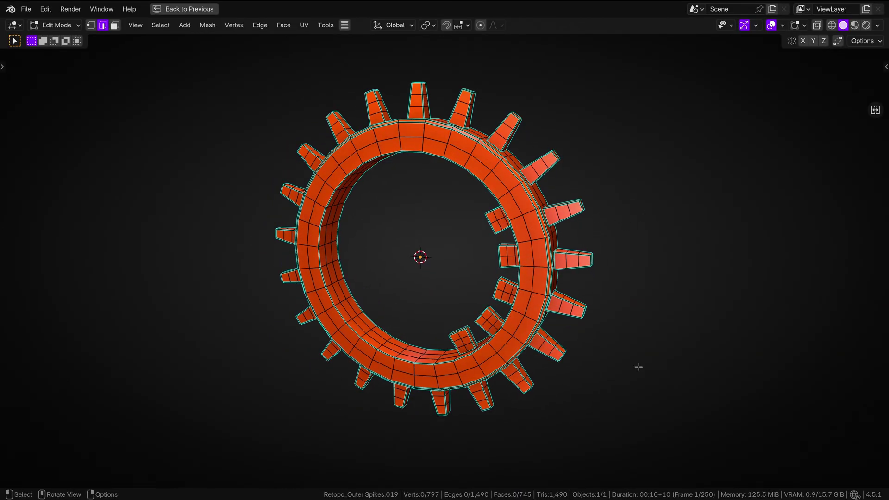
pyautogui.moveTo(743, 227); pyautogui.dragTo(539, 228, button='middle')
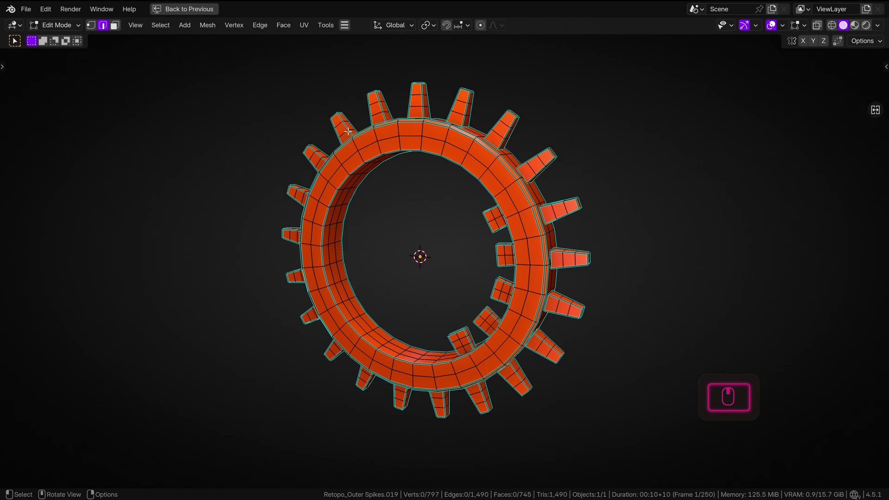
pyautogui.press('Tab')
pyautogui.press('h')
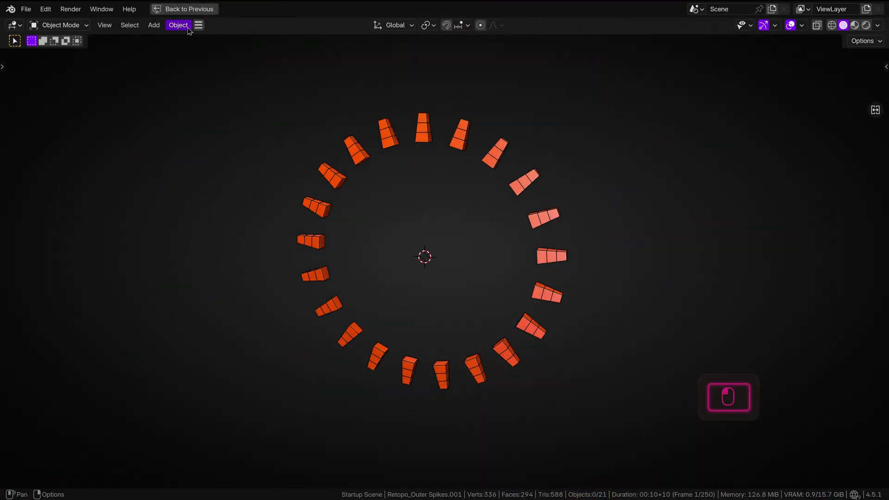
# Box-select all 21 spikes, make the upper-right spike active, and apply Origin to Selection
pyautogui.click(178, 25)
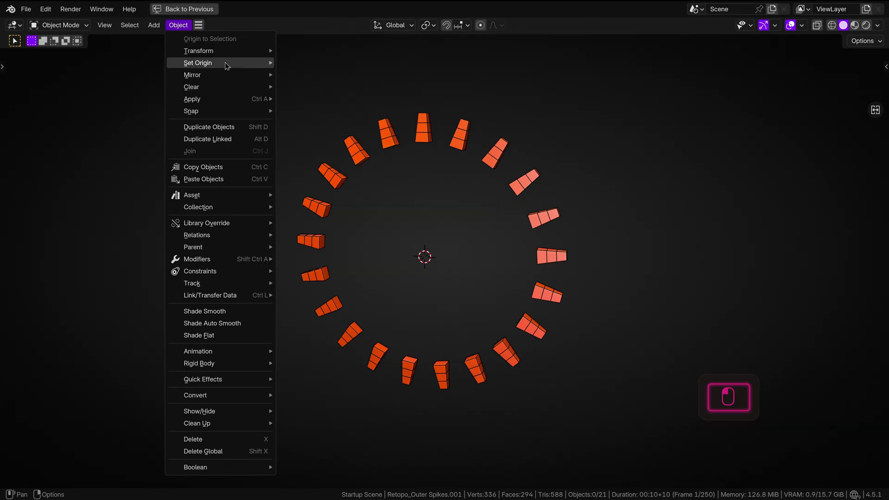
pyautogui.moveTo(225, 62)
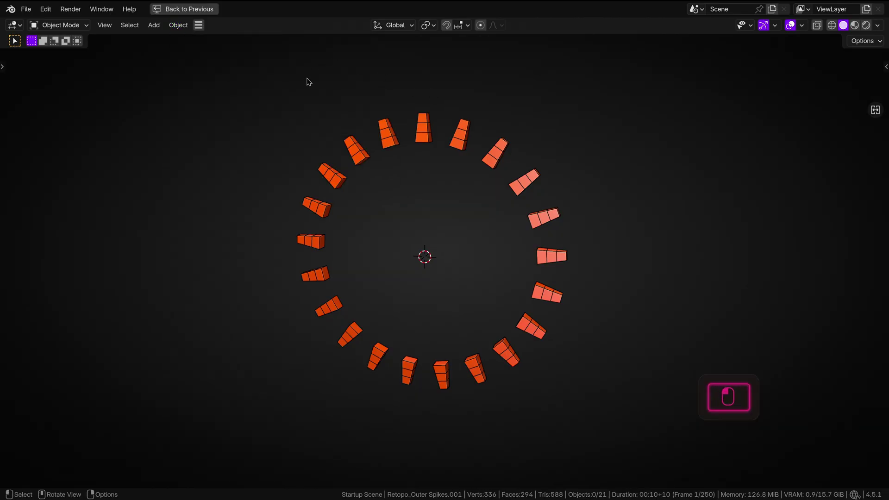
pyautogui.moveTo(244, 74); pyautogui.dragTo(560, 397)
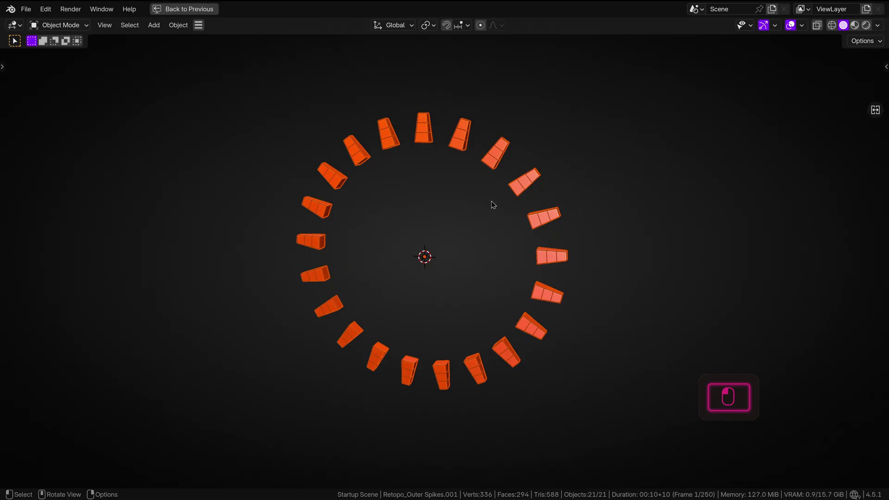
pyautogui.keyDown('shift'); pyautogui.click(494, 159); pyautogui.keyUp('shift')
pyautogui.click(178, 25)
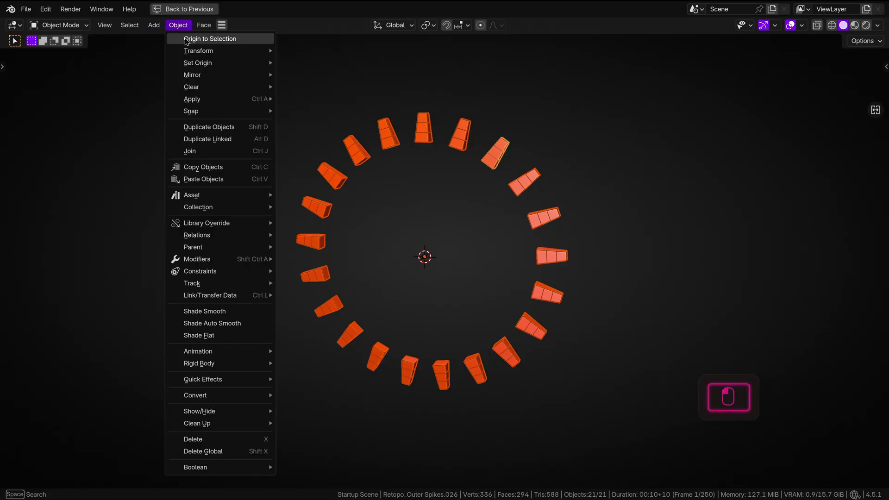
pyautogui.click(187, 39)
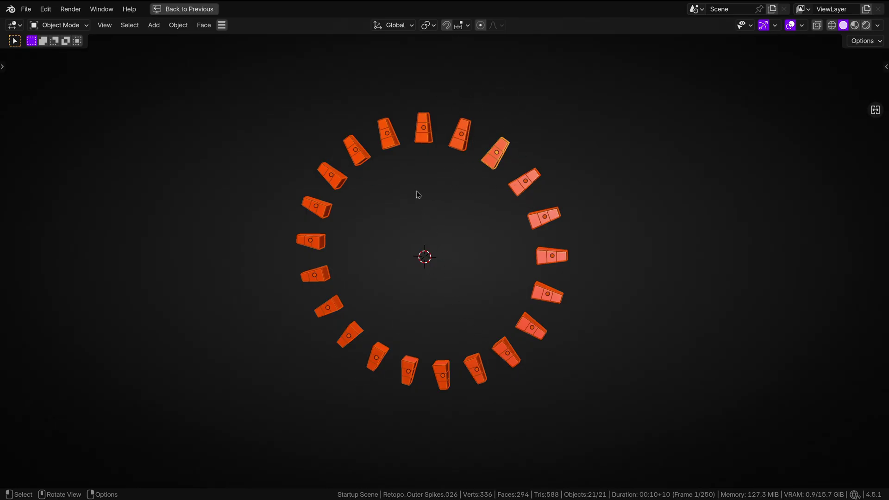
# In face mode, select the inner base face on every spike using Select Similar Perimeter
pyautogui.press('Tab')
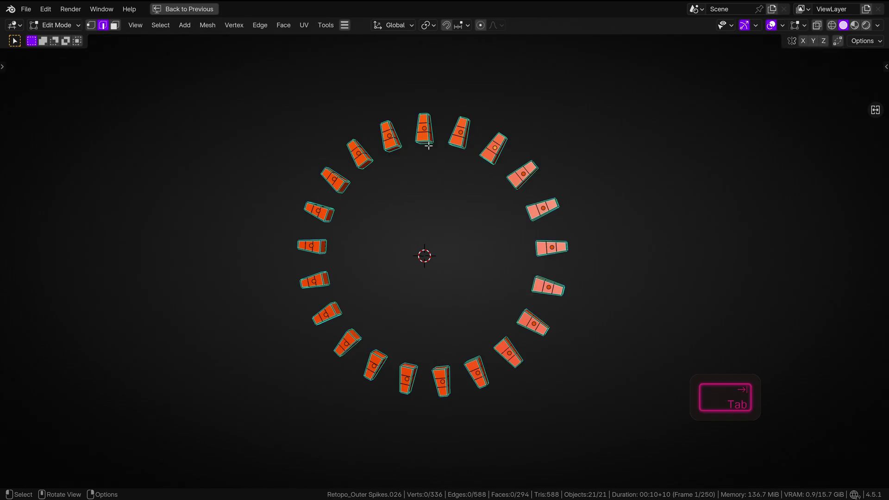
pyautogui.press('3')
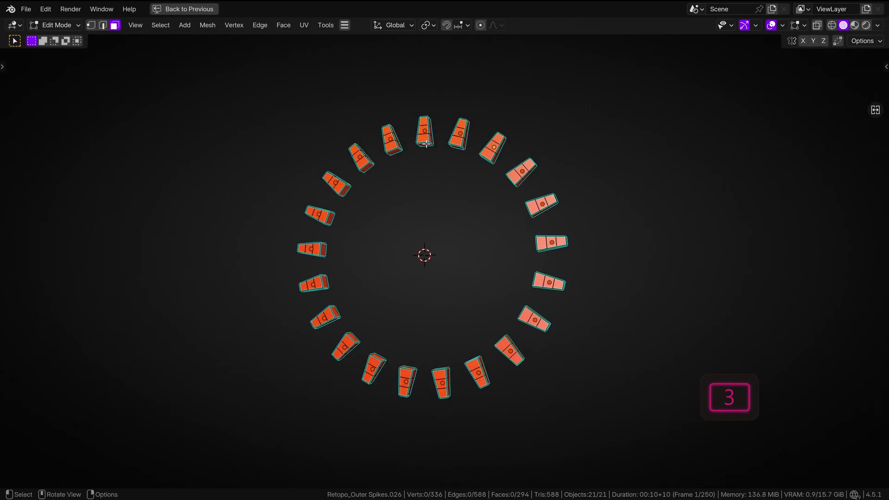
pyautogui.click(498, 159)
pyautogui.moveTo(448, 187); pyautogui.dragTo(446, 199, button='middle')
pyautogui.press('space')
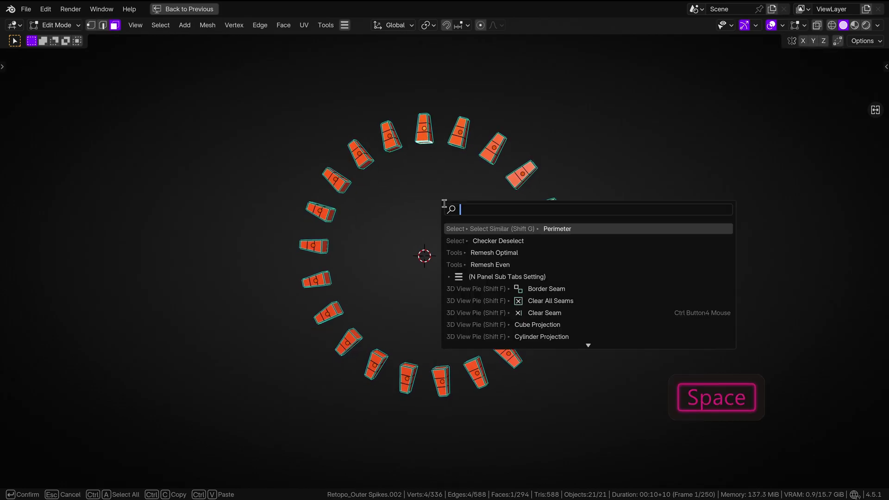
pyautogui.click(486, 227)
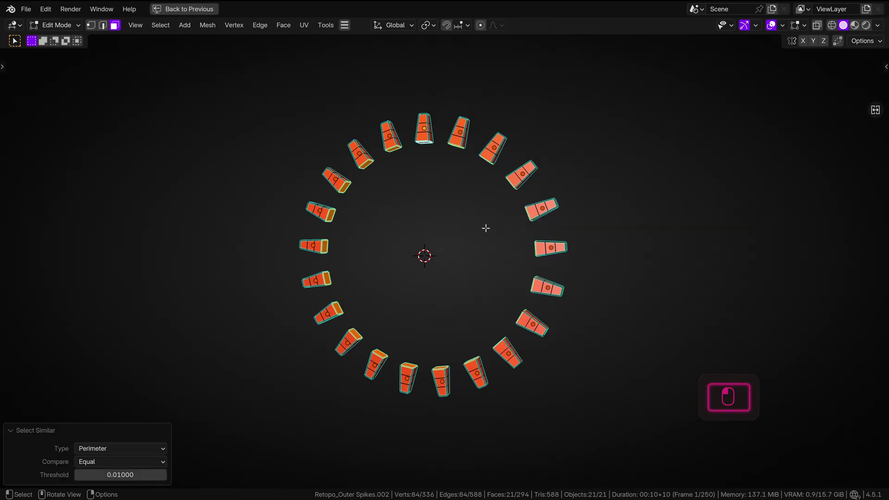
pyautogui.moveTo(486, 228); pyautogui.dragTo(421, 230, button='middle')
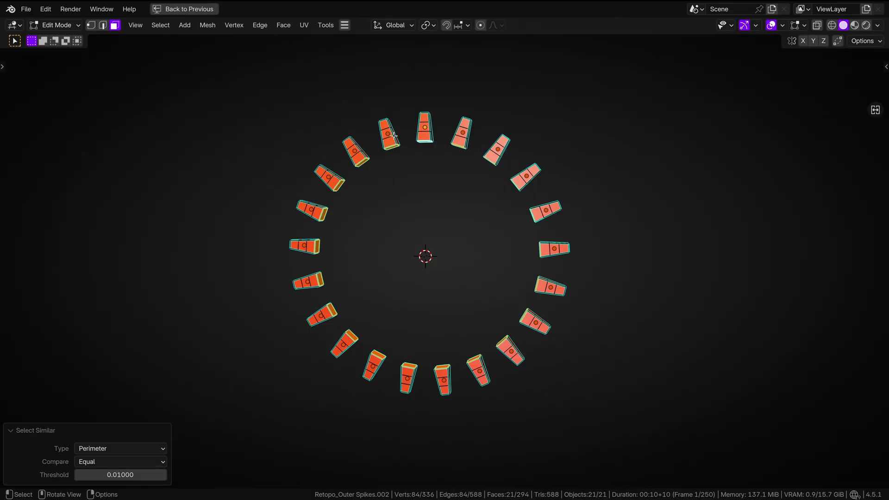
# Back in Object Mode, move each spike's origin to its selected face
pyautogui.press('Tab')
pyautogui.click(178, 25)
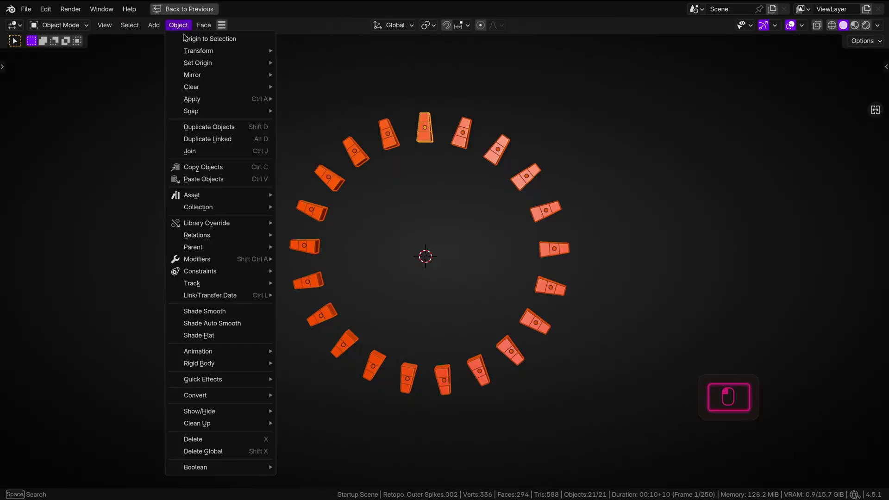
pyautogui.click(188, 39)
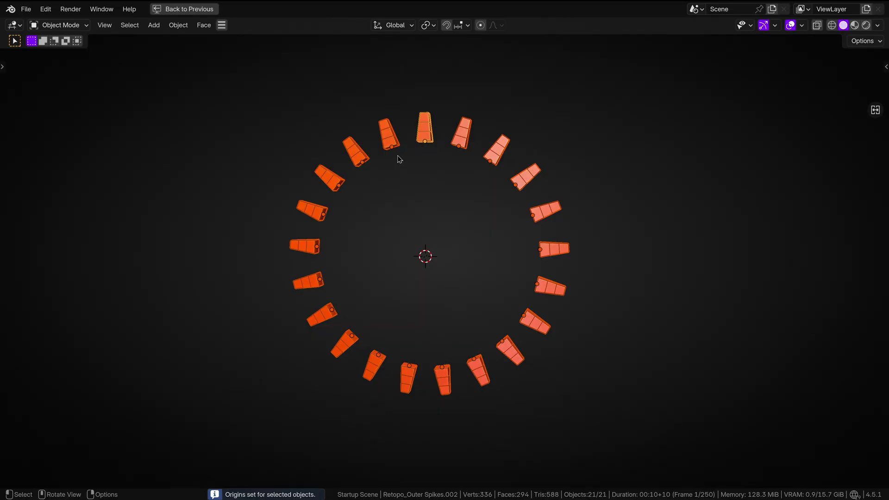
# Undo, then apply Face > Origin to Selection in Edit Mode and return to Object Mode
pyautogui.hotkey('ctrl', 'z')
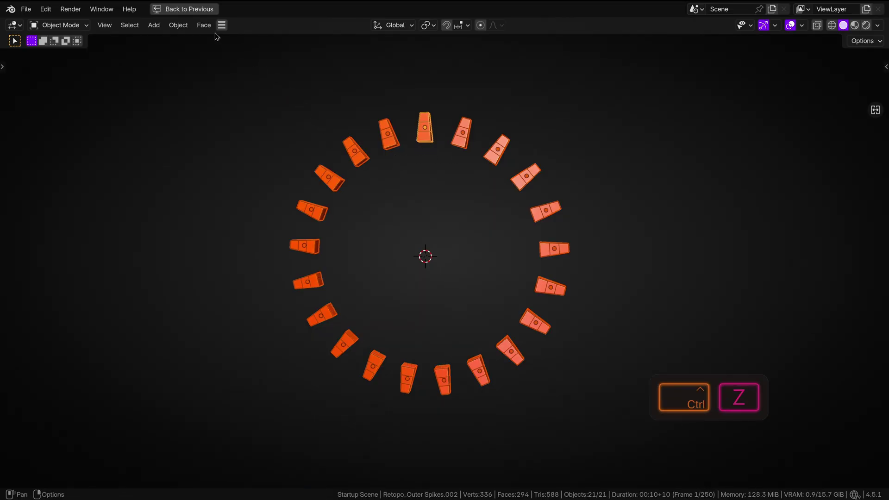
pyautogui.press('Tab')
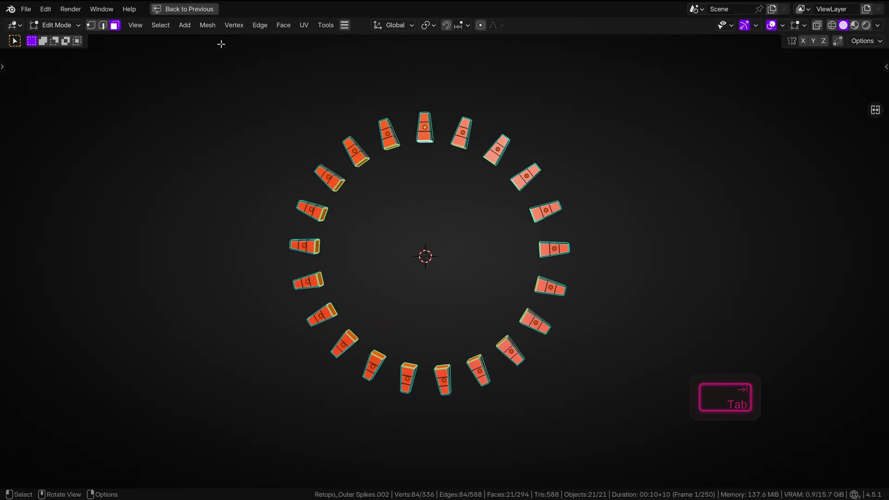
pyautogui.click(234, 25)
pyautogui.moveTo(262, 28)
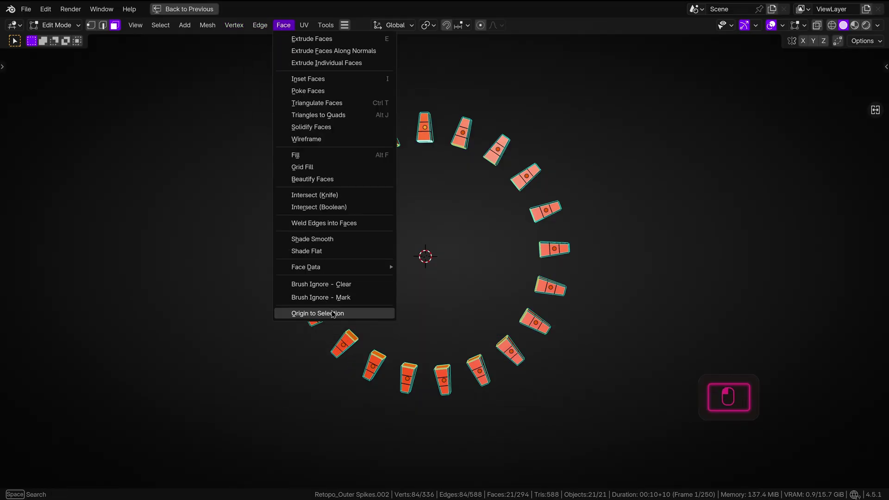
pyautogui.click(334, 315)
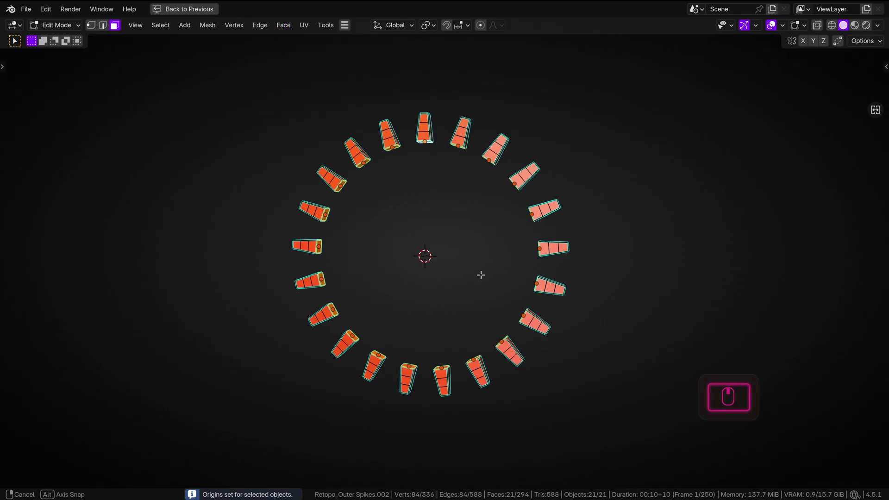
pyautogui.press('Tab')
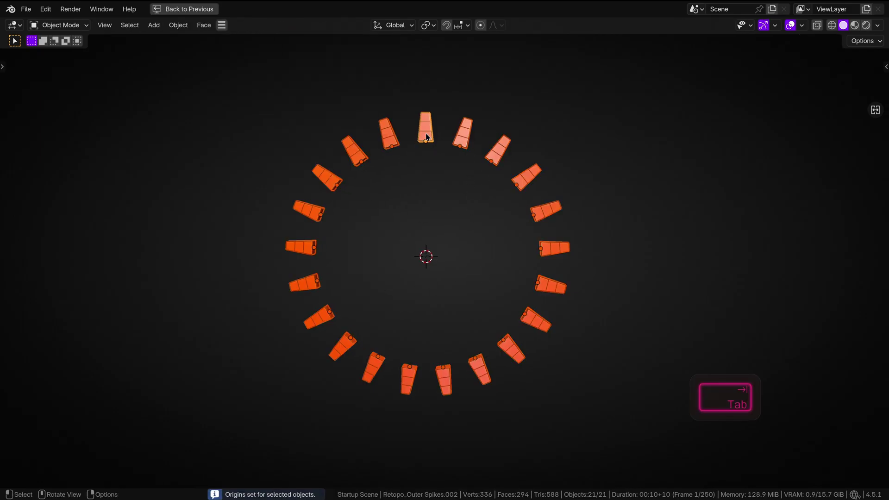
# Apply Randomize Transform to all 21 spikes with Scale Even enabled and scale 0.91
pyautogui.moveTo(250, 86); pyautogui.dragTo(572, 441)
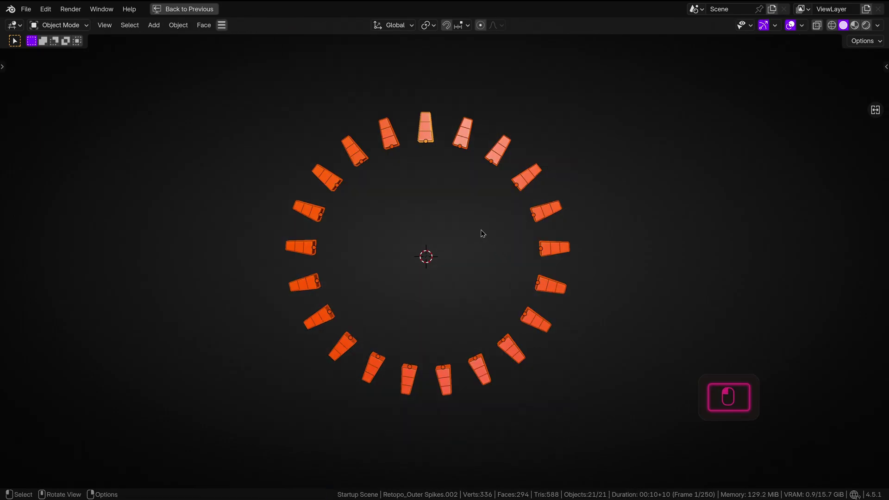
pyautogui.press('space')
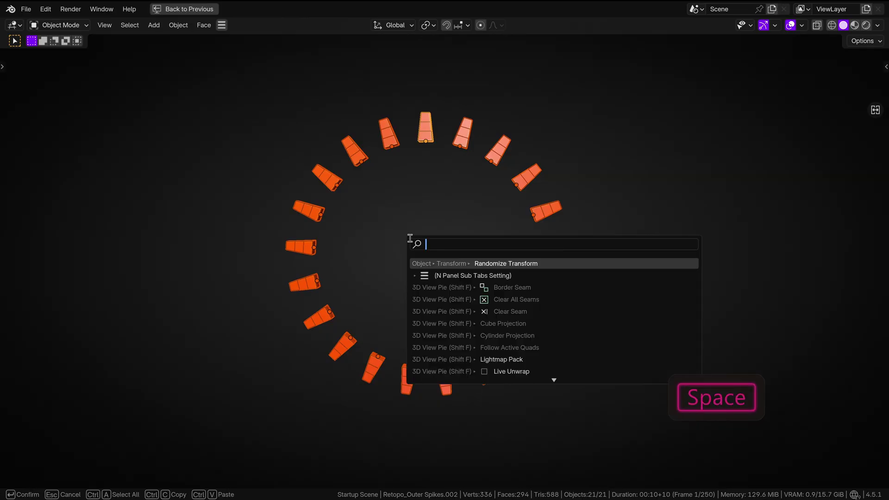
pyautogui.click(460, 264)
pyautogui.moveTo(139, 451)
pyautogui.mouseDown()
pyautogui.moveTo(139, 475)
pyautogui.moveTo(79, 441)
pyautogui.moveTo(139, 451)
pyautogui.moveTo(92, 451)
pyautogui.moveTo(147, 451)
pyautogui.mouseUp()
pyautogui.click(79, 438)
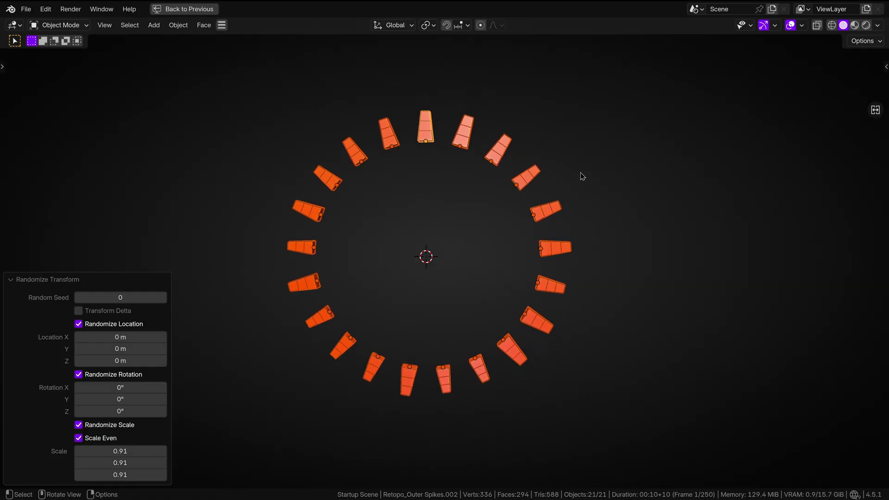
# Return to Object Mode with all 21 spikes selected, then open and dismiss the Object context menu
pyautogui.press('Tab')
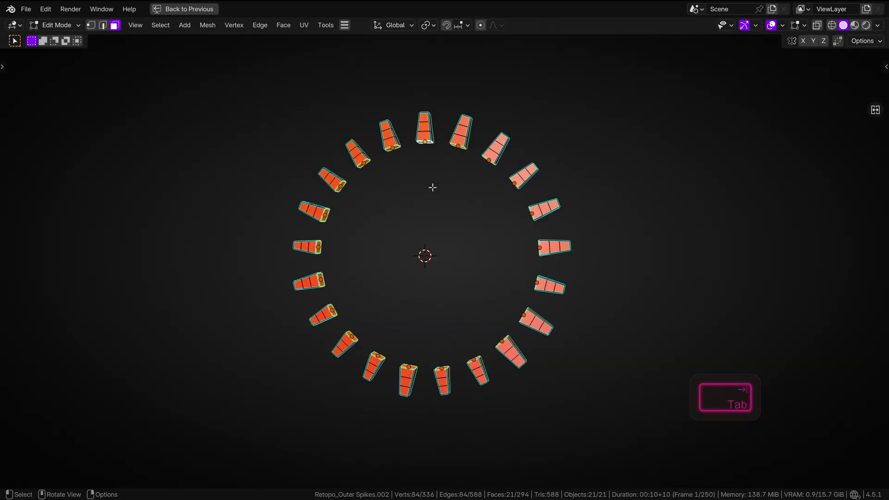
pyautogui.rightClick(428, 184)
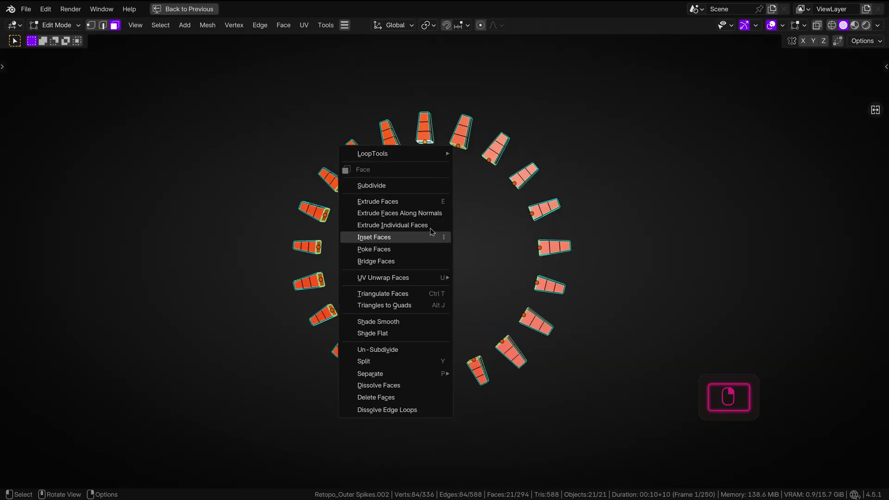
pyautogui.keyDown('shift'); pyautogui.click(465, 143); pyautogui.keyUp('shift')
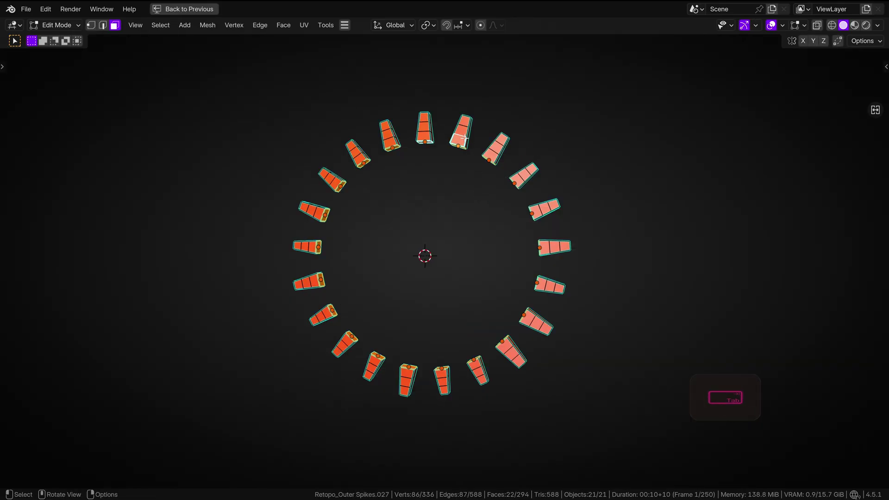
pyautogui.press('Tab')
pyautogui.keyDown('shift'); pyautogui.click(466, 142); pyautogui.keyUp('shift')
pyautogui.keyDown('shift'); pyautogui.click(464, 139); pyautogui.keyUp('shift')
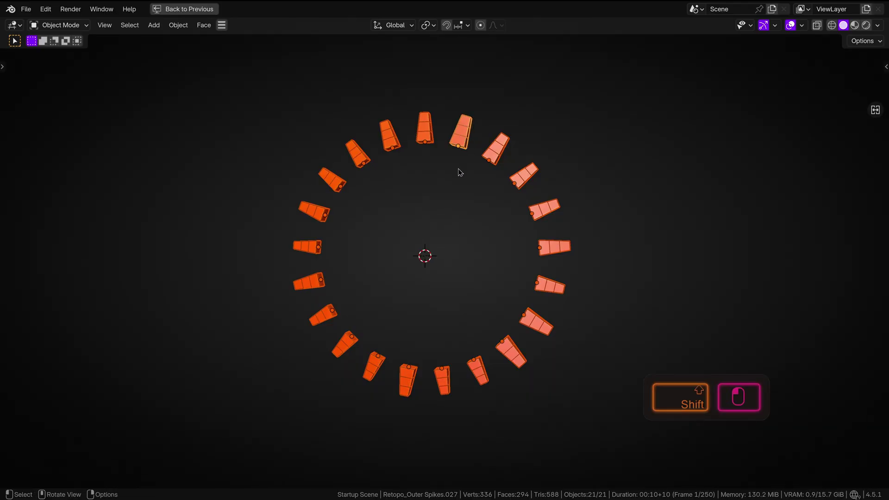
pyautogui.rightClick(451, 215)
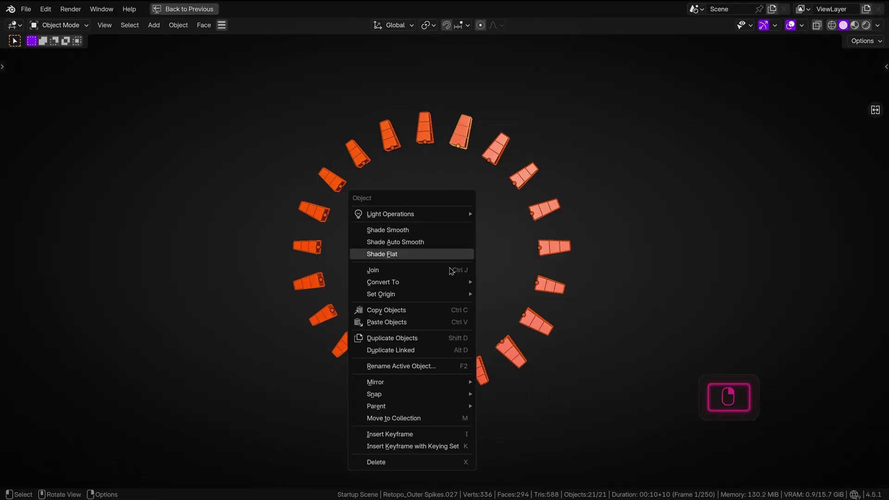
pyautogui.moveTo(444, 290)
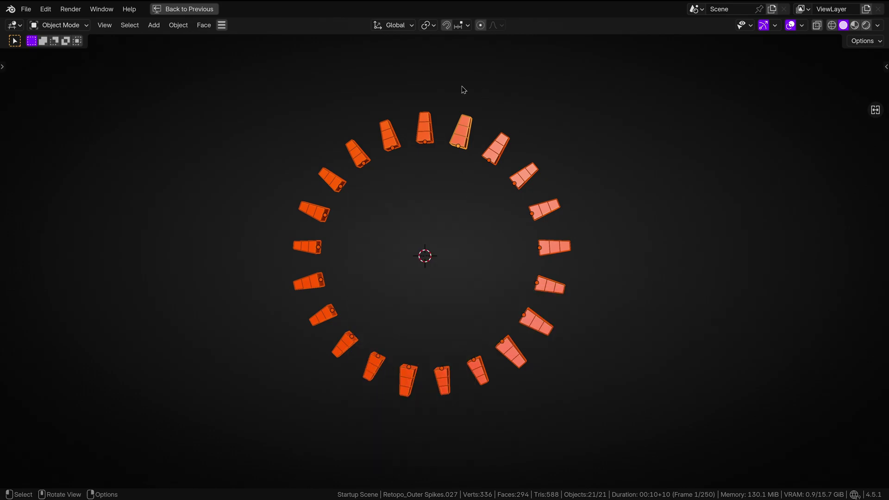
# Make the top spike active, then in Edit Mode select faces on the top, upper-right, right and left spikes
pyautogui.moveTo(446, 155); pyautogui.dragTo(423, 140, button='middle')
pyautogui.click(414, 113)
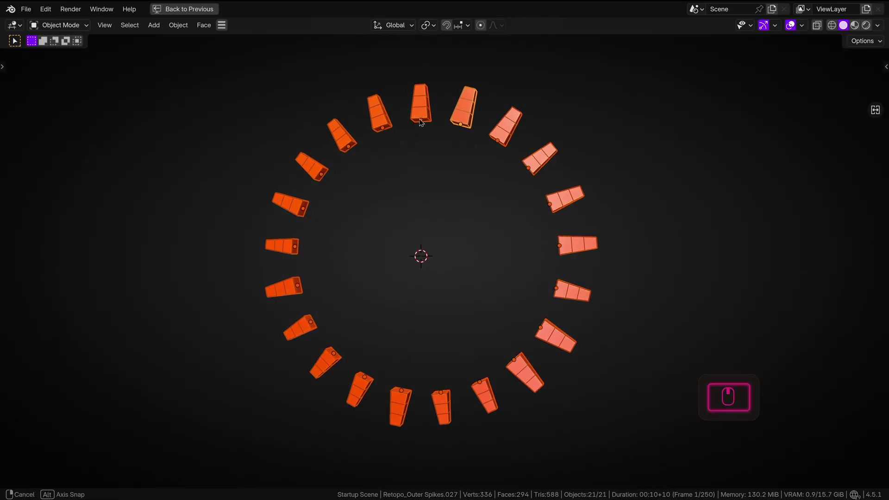
pyautogui.press('Tab')
pyautogui.press('Tab')
pyautogui.press('Tab')
pyautogui.keyDown('shift'); pyautogui.click(446, 121); pyautogui.keyUp('shift')
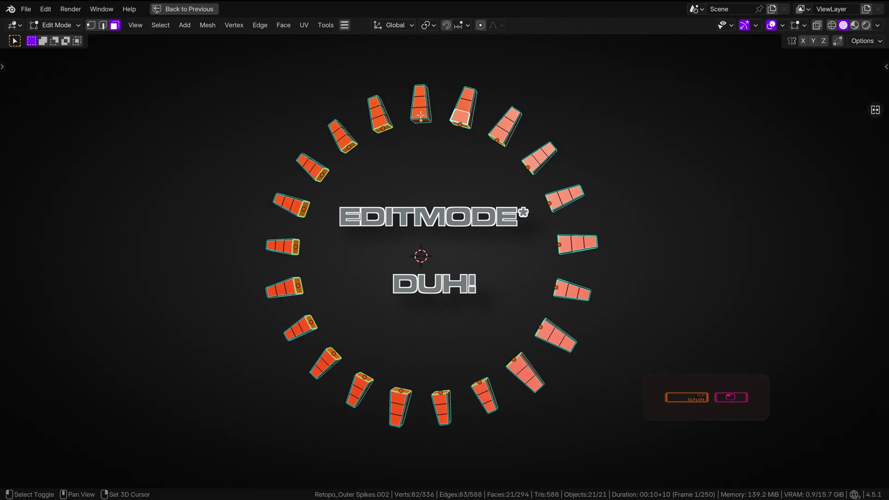
pyautogui.keyDown('shift'); pyautogui.click(551, 147); pyautogui.keyUp('shift')
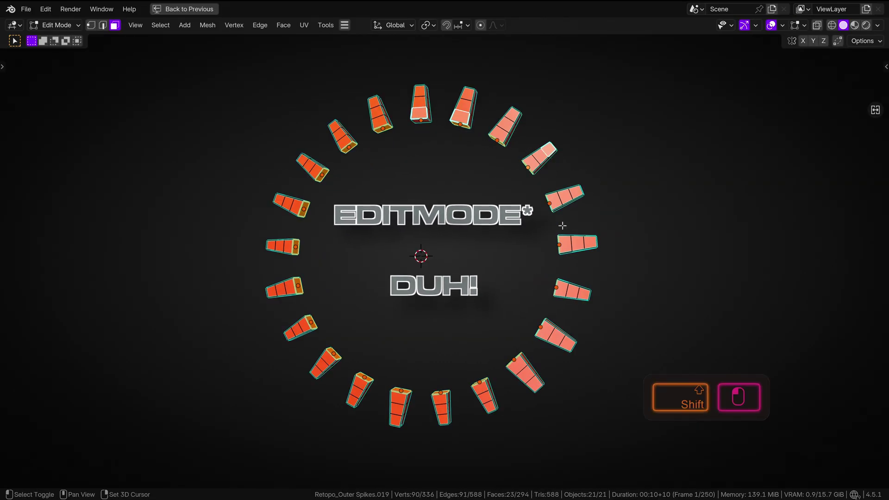
pyautogui.keyDown('shift'); pyautogui.click(590, 241); pyautogui.keyUp('shift')
pyautogui.keyDown('shift'); pyautogui.click(290, 290); pyautogui.keyUp('shift')
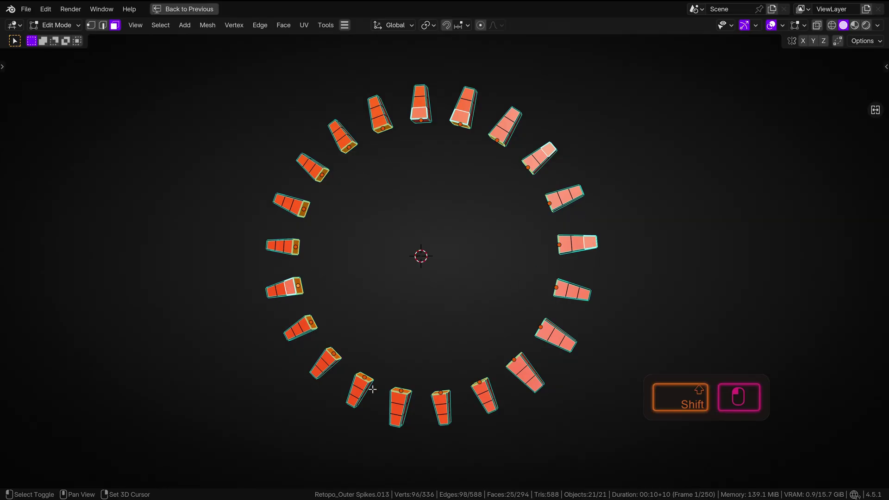
# Set the spikes' origins to the selected faces, then re-enter Edit Mode and check them
pyautogui.press('Tab')
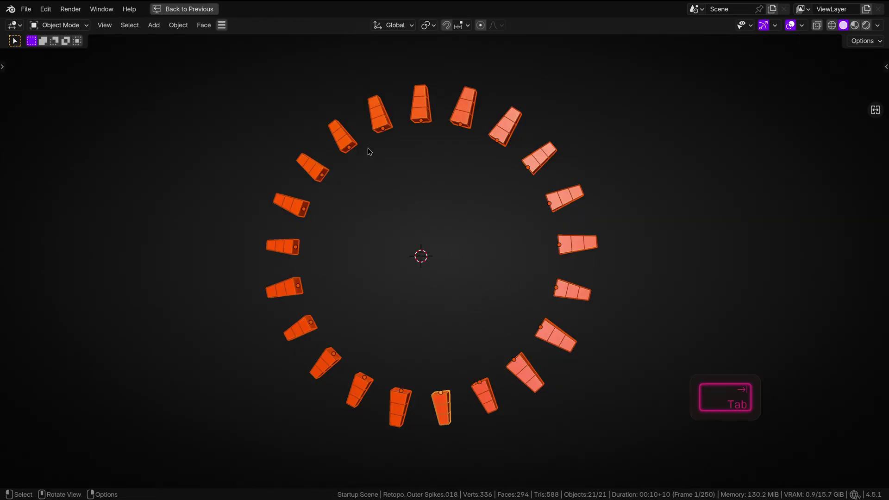
pyautogui.click(181, 29)
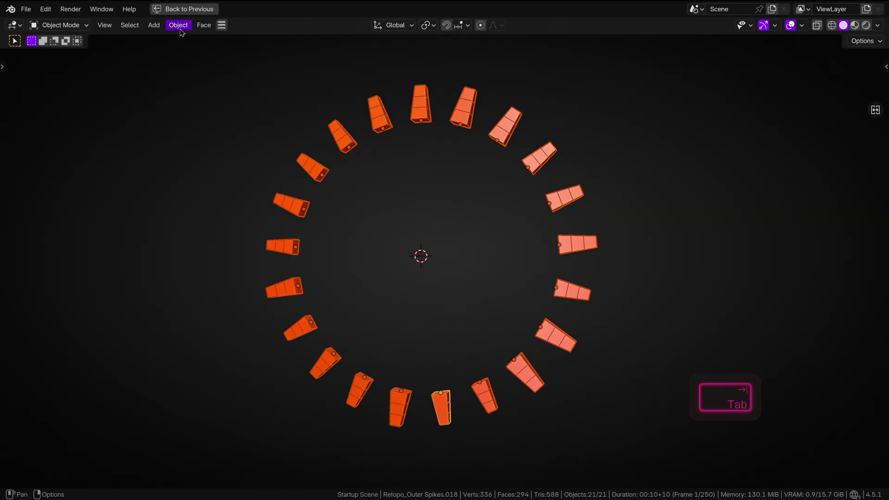
pyautogui.click(186, 40)
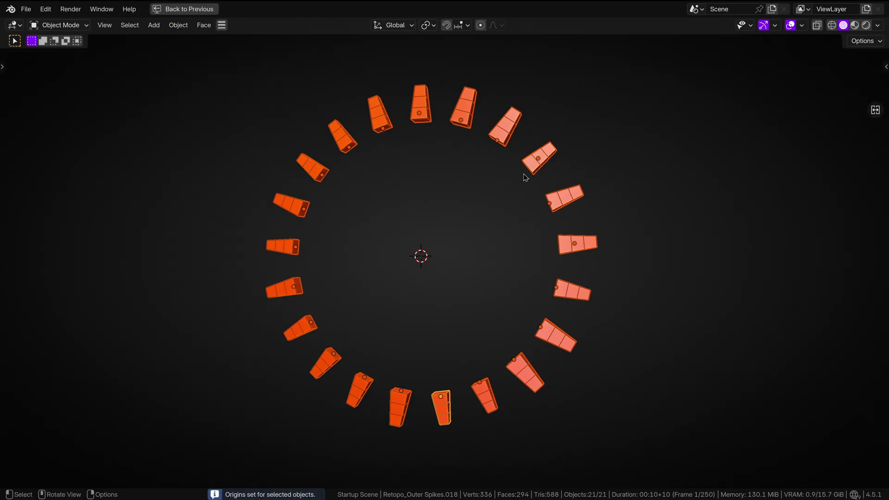
pyautogui.press('Tab')
pyautogui.moveTo(474, 184)
pyautogui.mouseDown(button='middle')
pyautogui.moveTo(459, 210)
pyautogui.moveTo(460, 192)
pyautogui.mouseUp(button='middle')
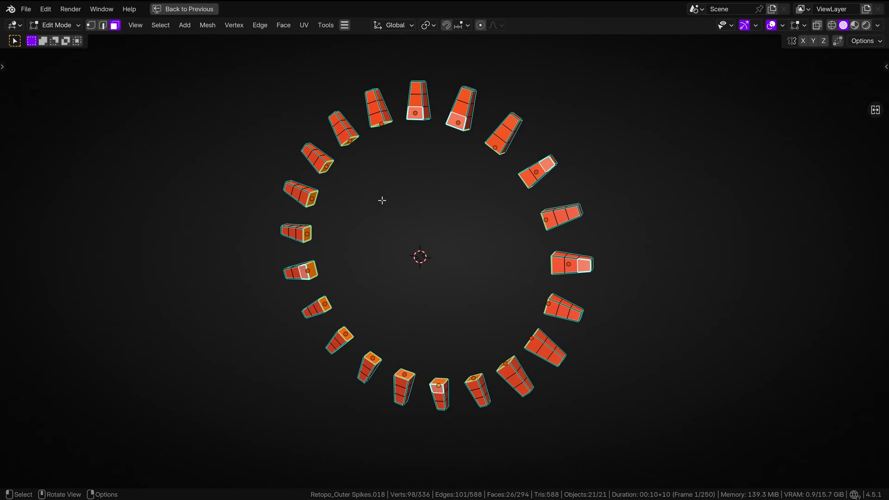
# Switch to the browser and scroll through the Take Refuge 3D Blender Modelling Tools Gumroad page
pyautogui.hotkey('alt', 'Tab')
pyautogui.scroll(15, 480, 155)
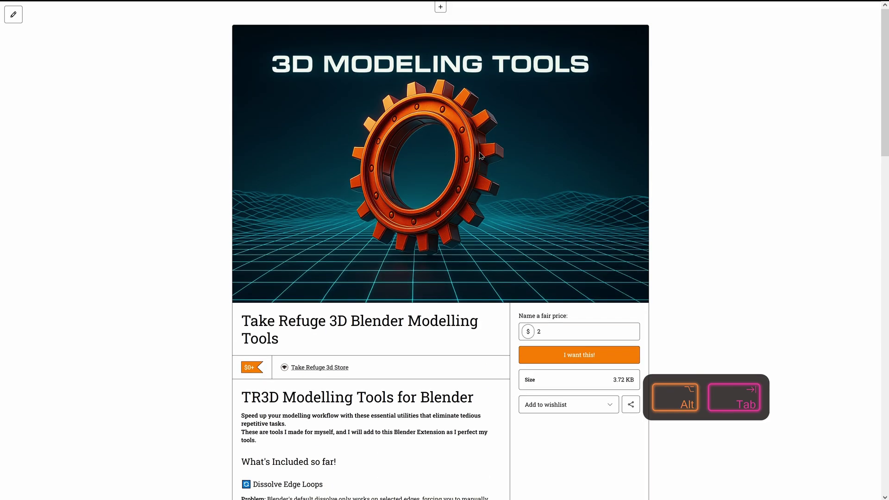
pyautogui.scroll(-2, 480, 155)
pyautogui.scroll(2, 482, 152)
pyautogui.scroll(-2, 487, 176)
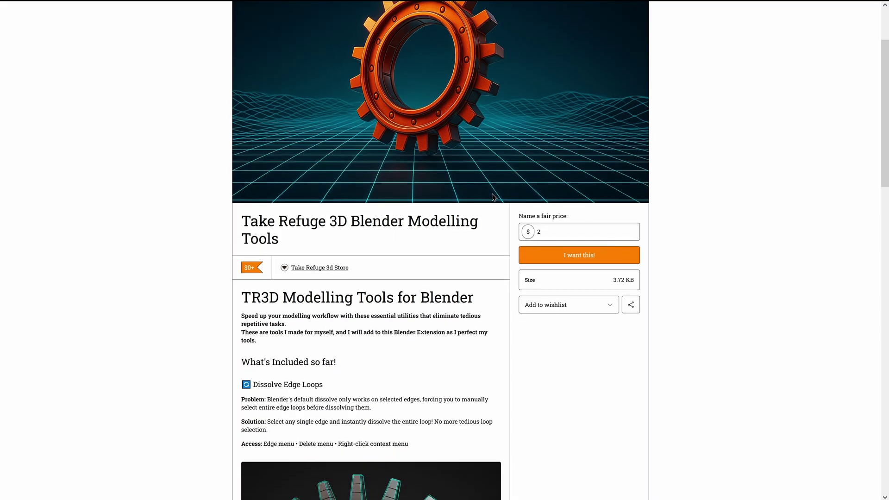
pyautogui.scroll(-7, 494, 198)
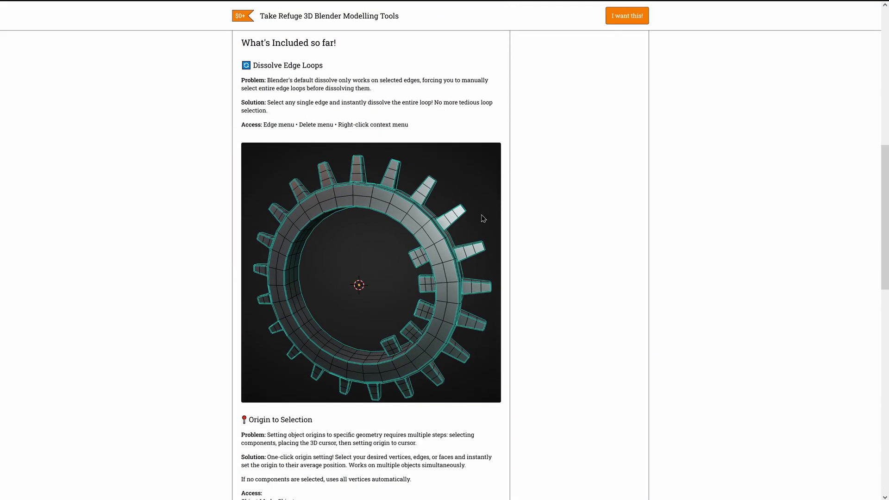
pyautogui.scroll(-6, 482, 218)
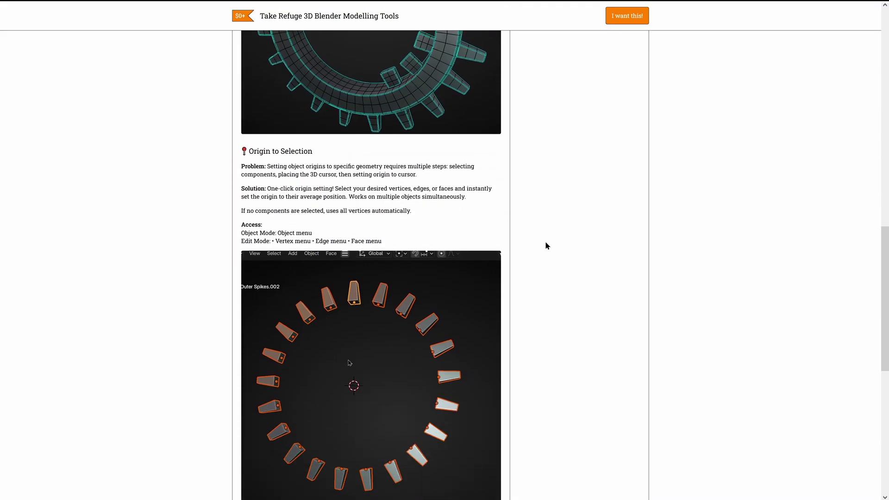
pyautogui.scroll(13, 539, 239)
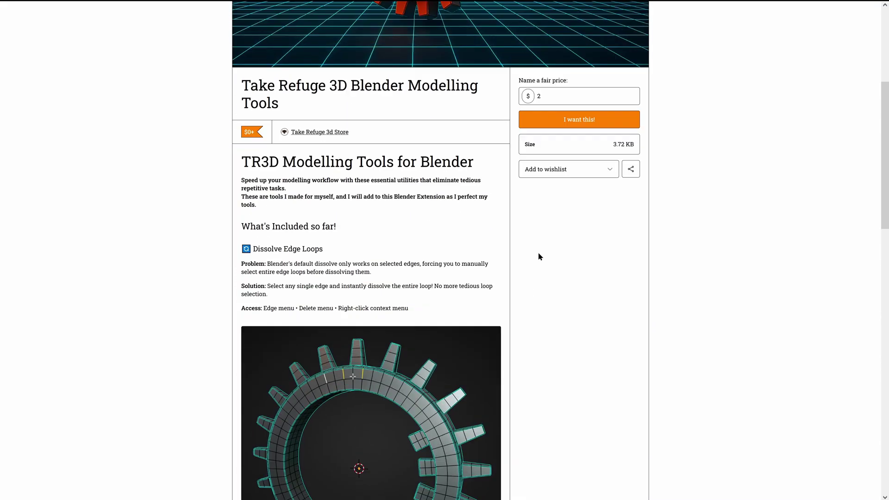
pyautogui.scroll(3, 540, 257)
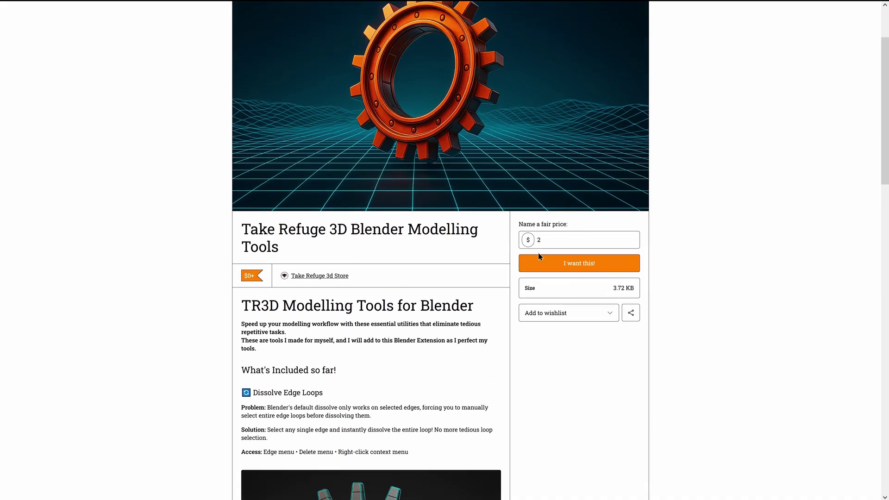
# Change the fair-price field to 0 and back to $2, then scroll toward Dissolve Edge Loops
pyautogui.click(549, 240)
pyautogui.write('0')
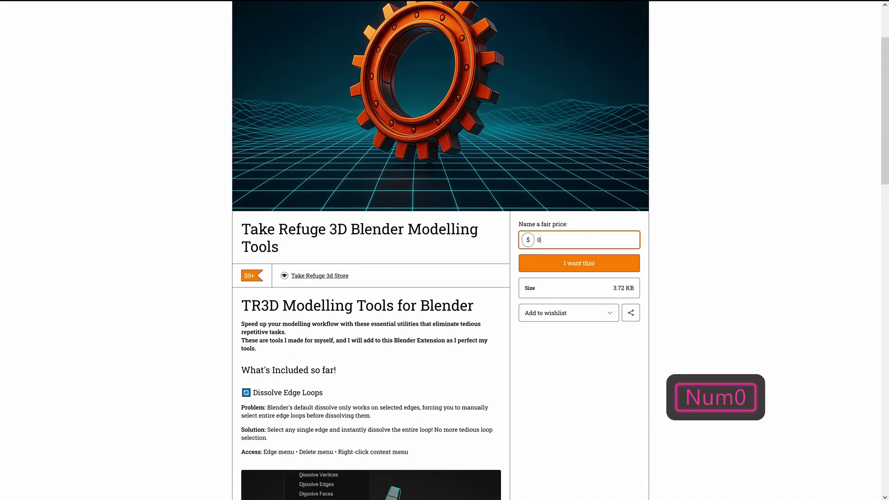
pyautogui.click(858, 276)
pyautogui.click(537, 239)
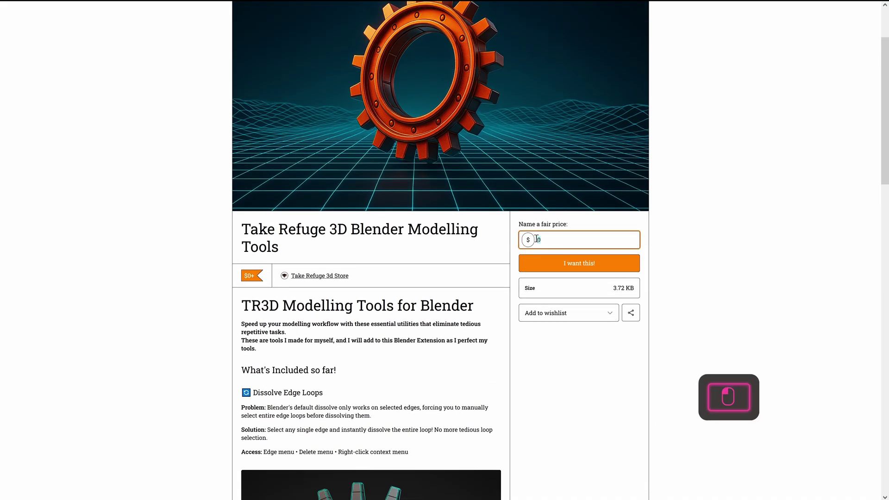
pyautogui.write('2')
pyautogui.click(674, 155)
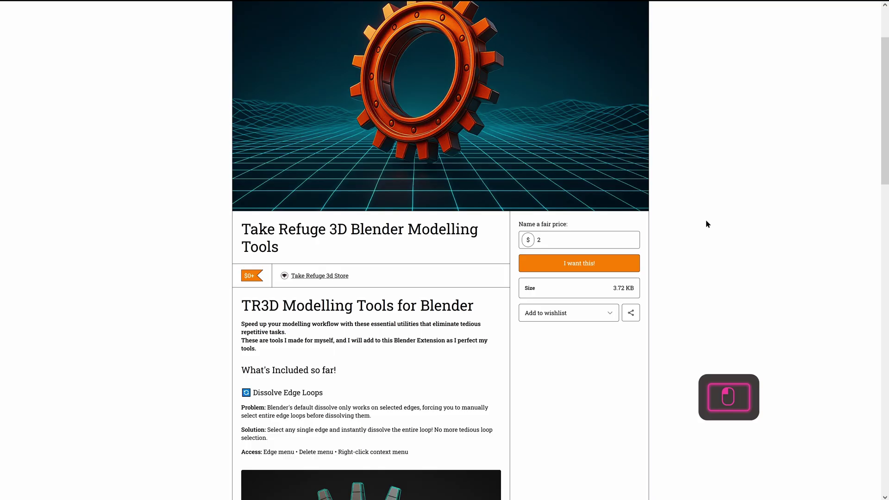
pyautogui.scroll(-4, 324, 252)
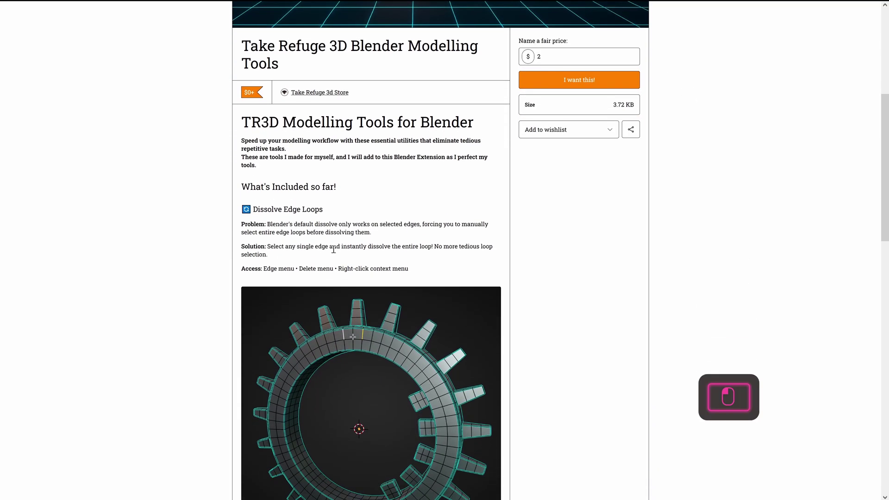